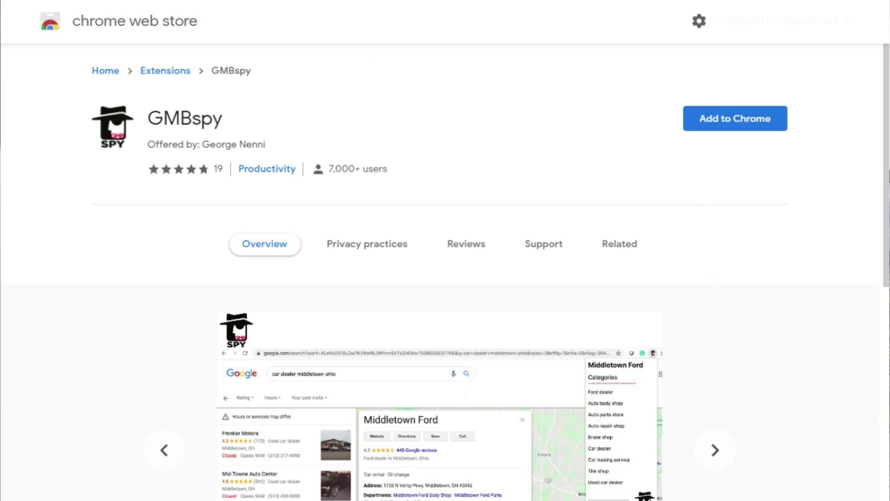
- Add the GMBspy extension to Chrome from its Chrome Web Store page
left_click(734, 132)
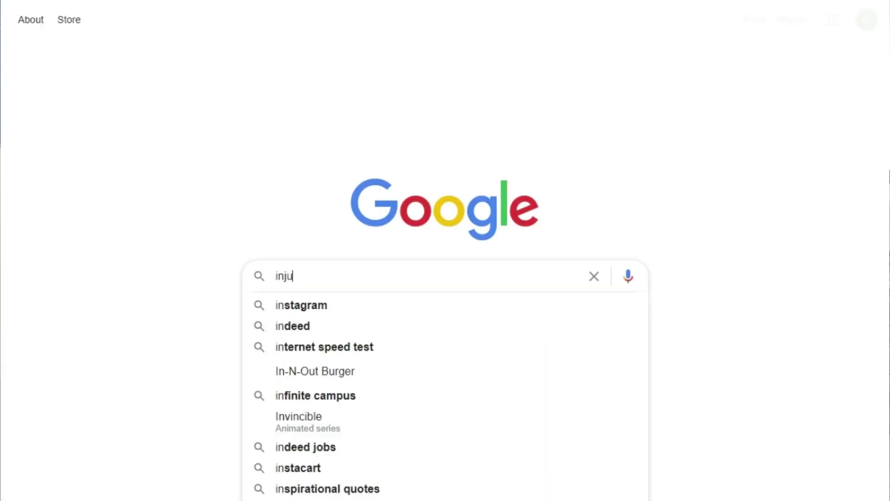
- Search 'injury lawyer phoenix az' and show Goldberg & Osborne's listing categories using GMBspy
type("ry lawyer phoenix az")
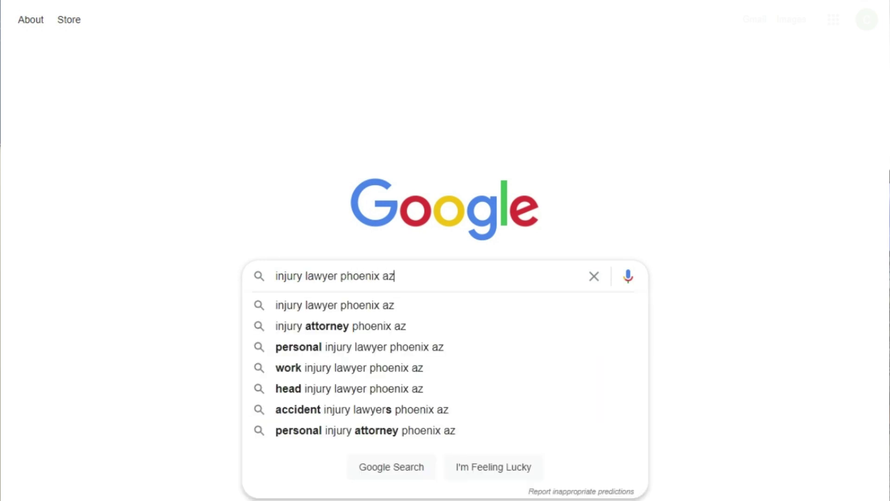
key("Return")
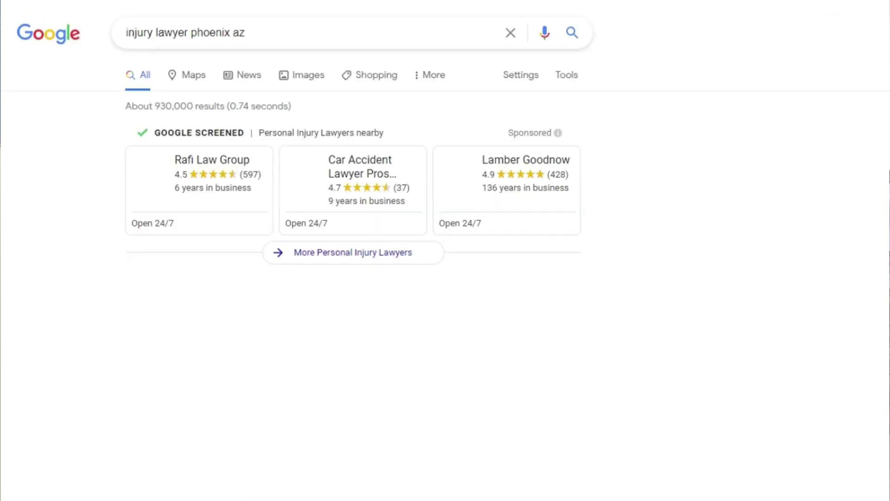
left_click_drag(882, 108, 881, 223)
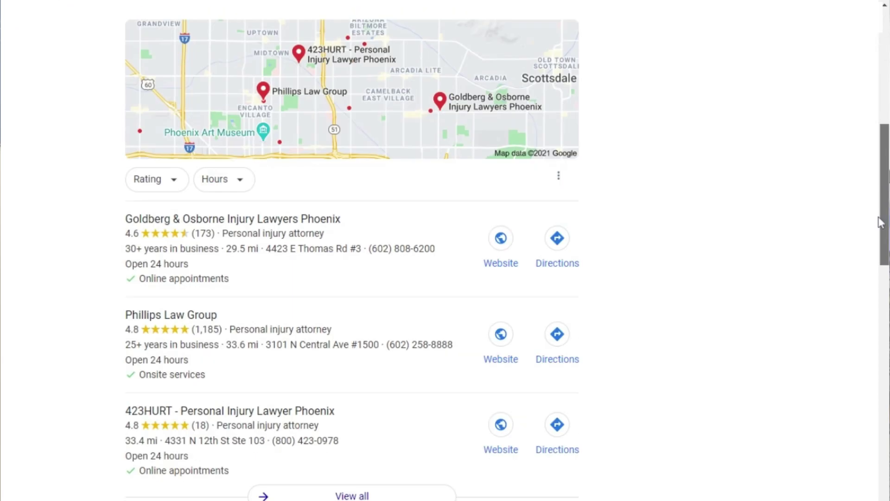
left_click(285, 248)
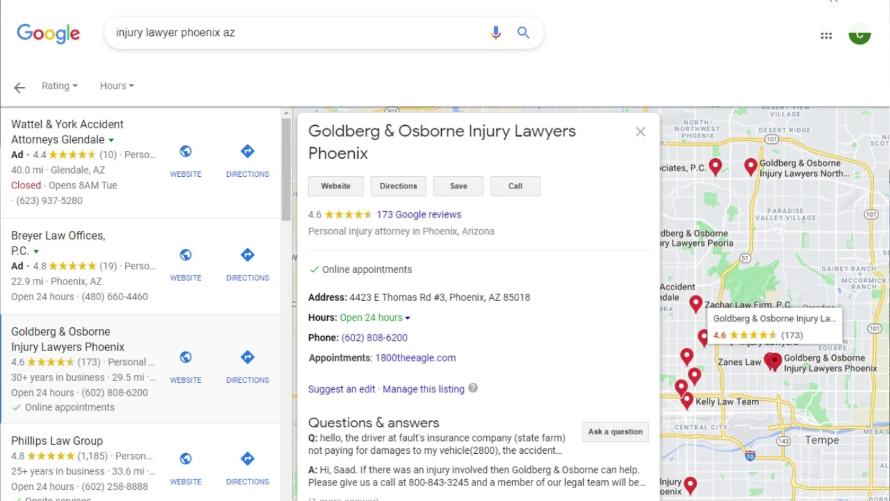
left_click(807, 0)
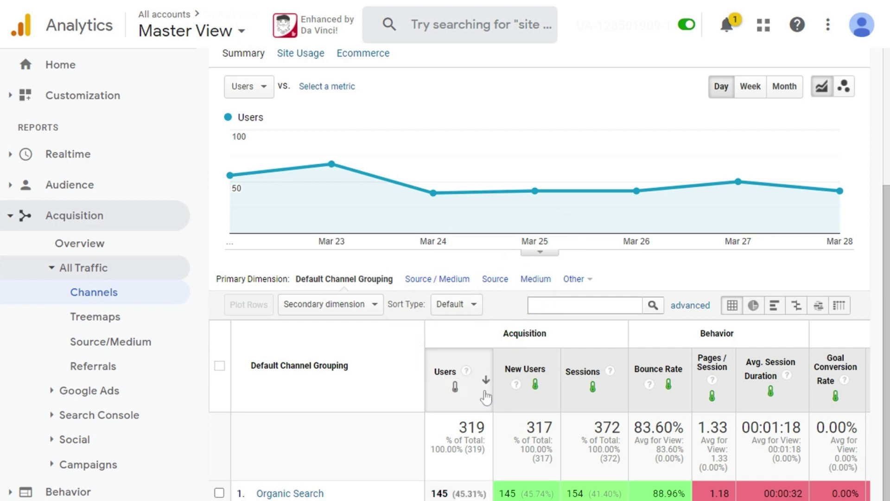
- Apply heat-map shading to the Channels report's Users and other metric columns
left_click(460, 396)
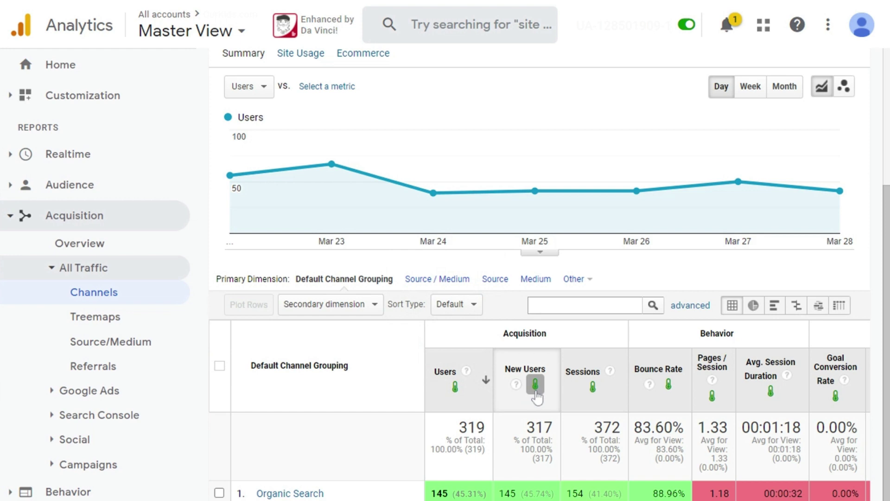
scroll(533, 383, "down", 3)
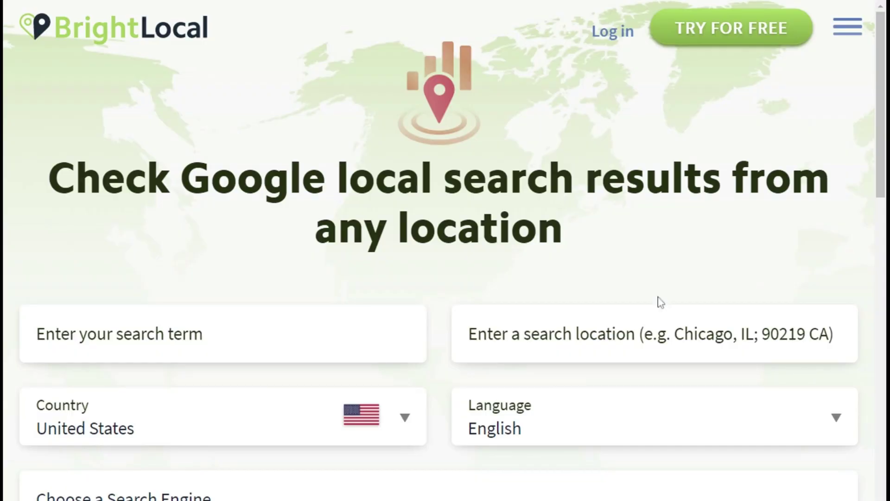
- Check localized results for 'tile repair phoenix az' from ZIP 85001 and open Page 1
left_click(192, 334)
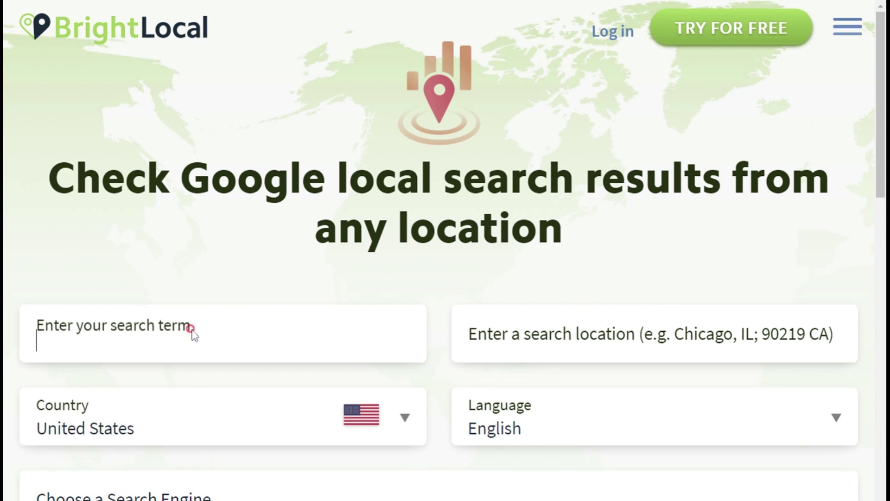
type("tile repair phoenix az")
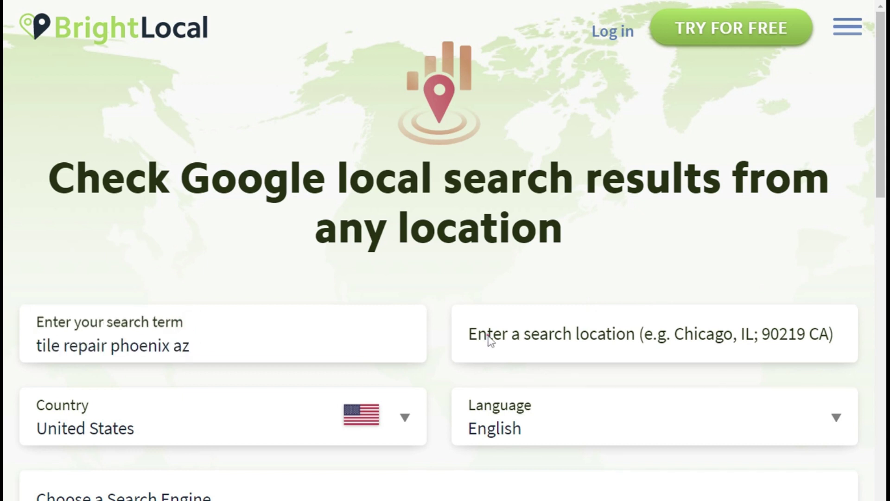
left_click(487, 339)
type("85001")
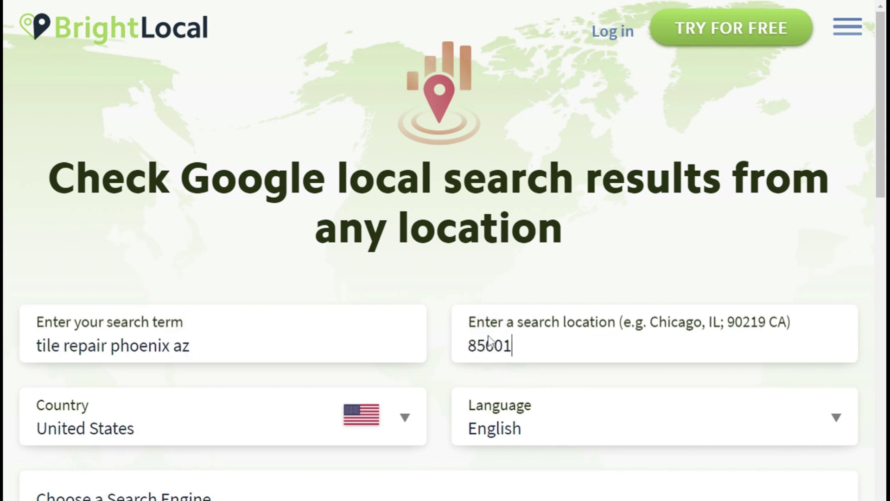
scroll(430, 236, "down", 3)
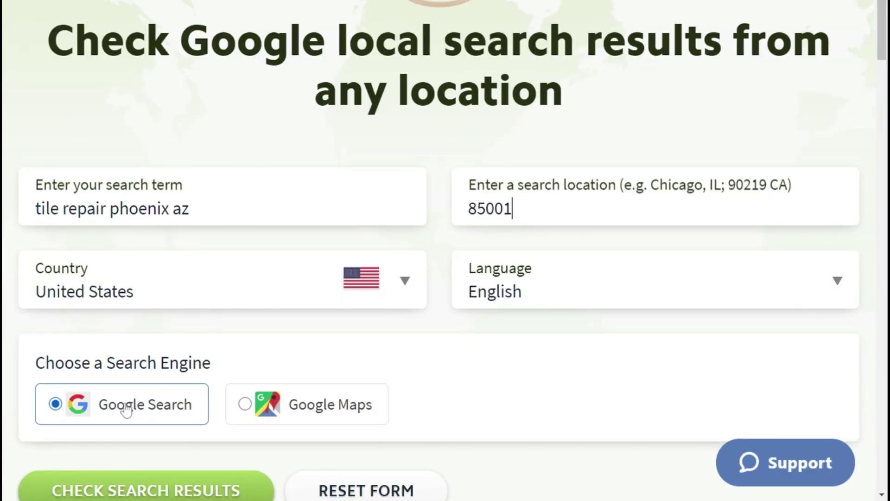
left_click(143, 485)
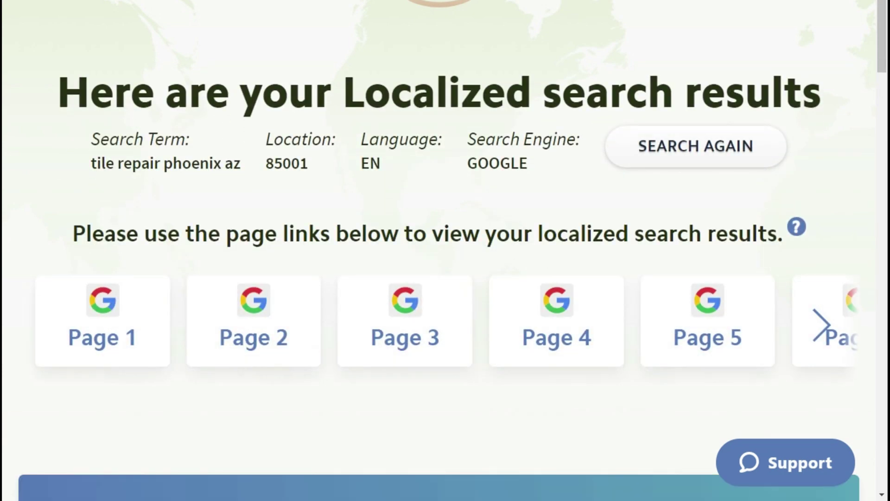
left_click(112, 318)
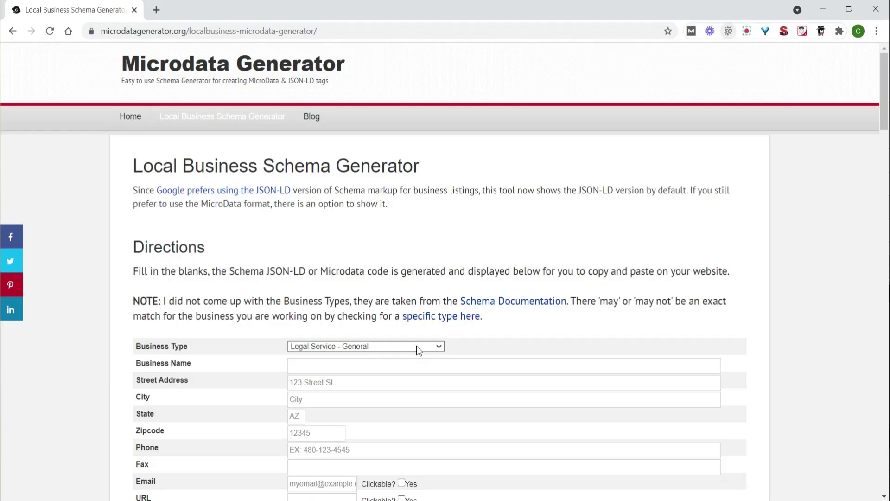
- Enter Goldberg & Osborne Injury Lawyers as the business name, plus its street address, city, ZIP, phone and email
left_click(419, 365)
type("G")
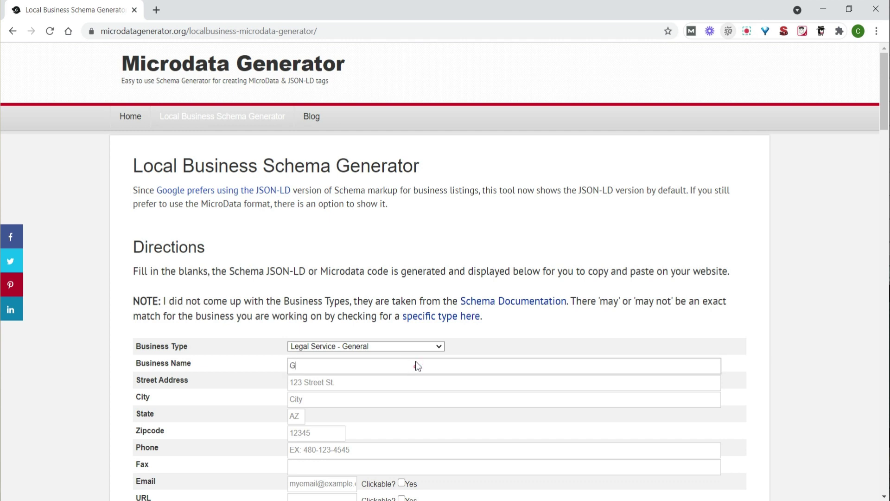
type("oldberg & Osborne Injury Lawyers")
key("Tab")
type("4423 E Thomas Rd #3")
key("Tab")
type("Phoenix")
key("Tab")
key("Tab")
type("85018")
key("Tab")
key("Tab")
- Make the email clickable and add website 1800theeagle.com as a clickable URL
key("Tab")
key("space")
key("Tab")
type("1800theeagle.com")
- Accept Credit Card payments, set price range $$$ and opening hours 9:00 AM–5:00 PM
key("Tab")
key("space")
scroll(445, 278, "down", 7)
left_click(349, 194)
key("Tab")
key("Tab")
key("Tab")
key("Down")
key("Down")
key("Tab")
key("space")
key("Tab")
key("space")
key("Tab")
key("space")
key("Tab")
key("space")
key("Tab")
key("space")
key("Tab")
key("Tab")
key("Tab")
key("9")
key("Tab")
key("5")
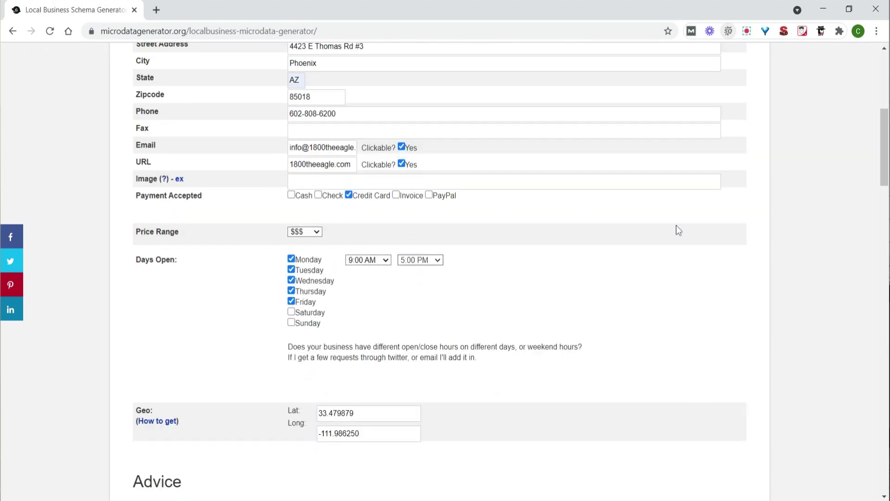
- Select all of the generated JSON-LD code
left_click_drag(884, 159, 879, 260)
left_click(481, 292)
key("ctrl+a")
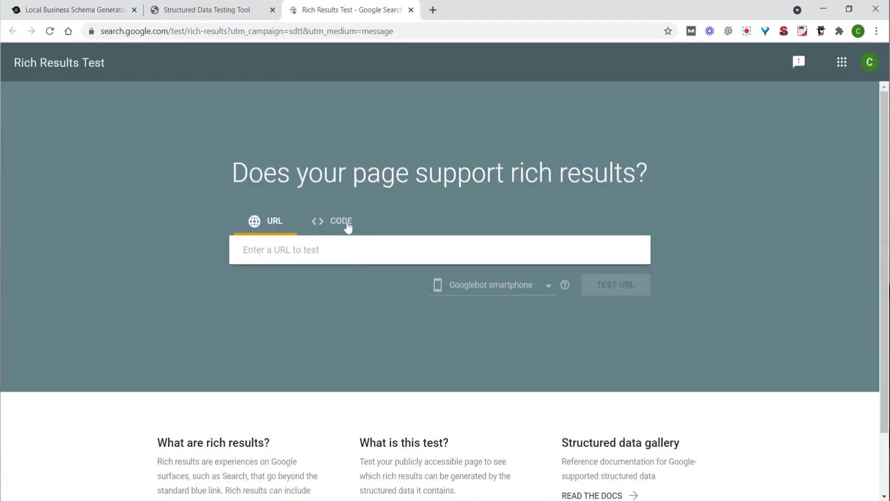
- Paste the copied JSON-LD into the Rich Results Test code editor and run the test
left_click(346, 223)
left_click(358, 265)
key("ctrl+v")
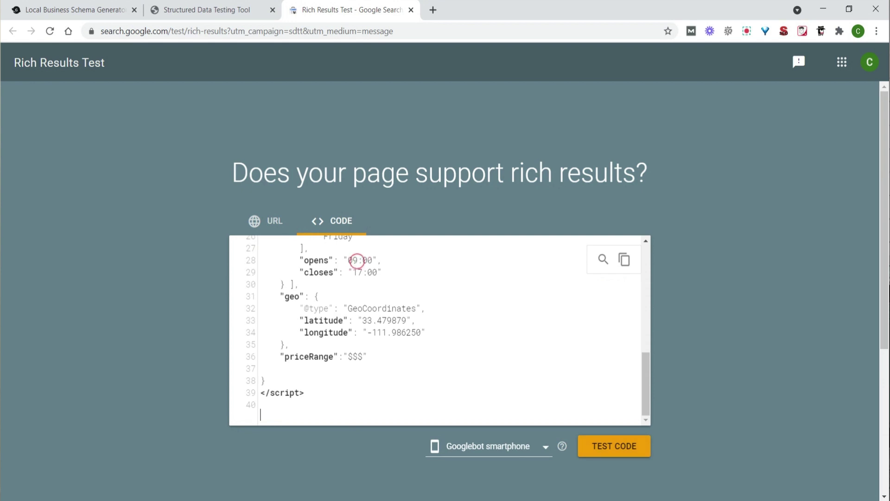
left_click(623, 448)
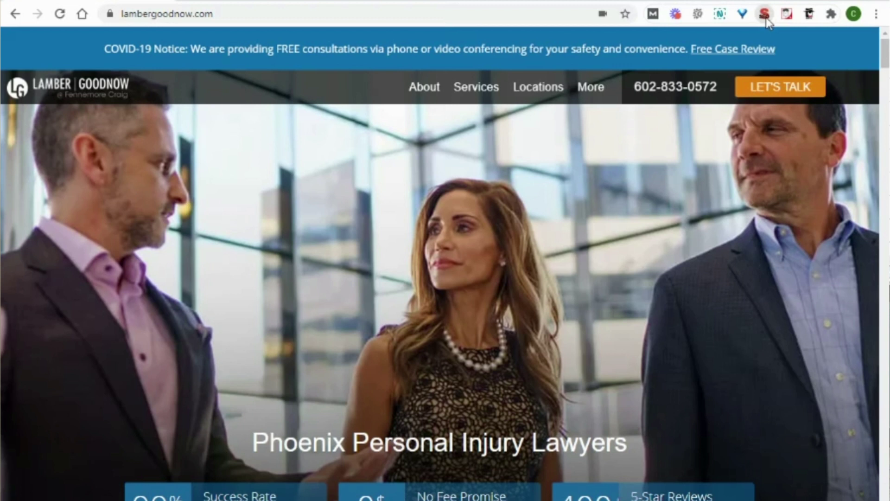
- Open lambergoodnow.com's SEO report and go through its Summary, Headers, Images, Links, Social and Tools tabs
left_click(765, 14)
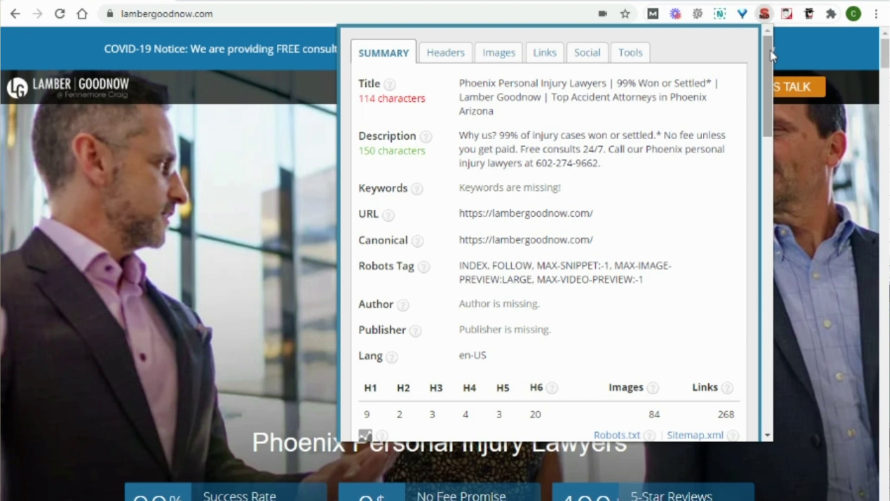
left_click_drag(770, 56, 772, 105)
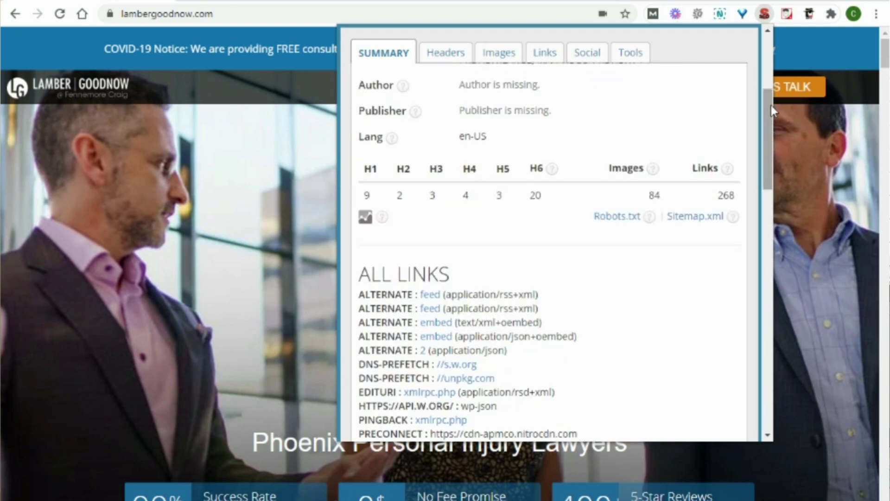
left_click(449, 58)
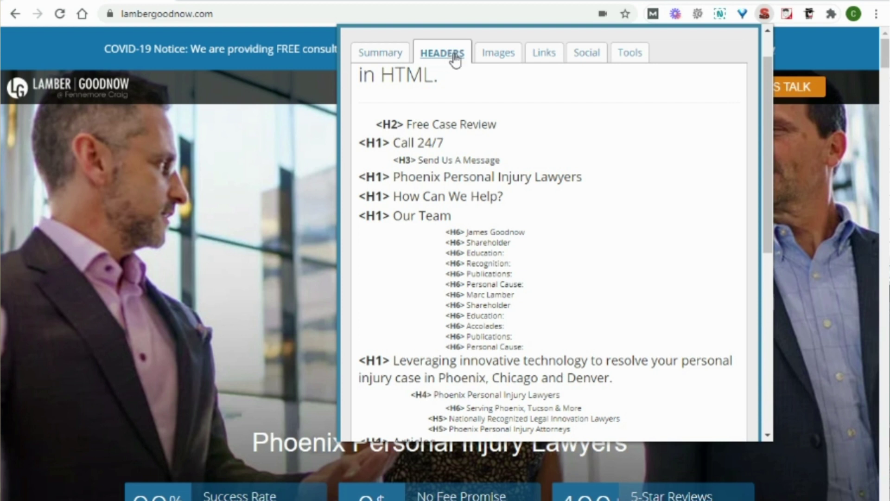
left_click(504, 57)
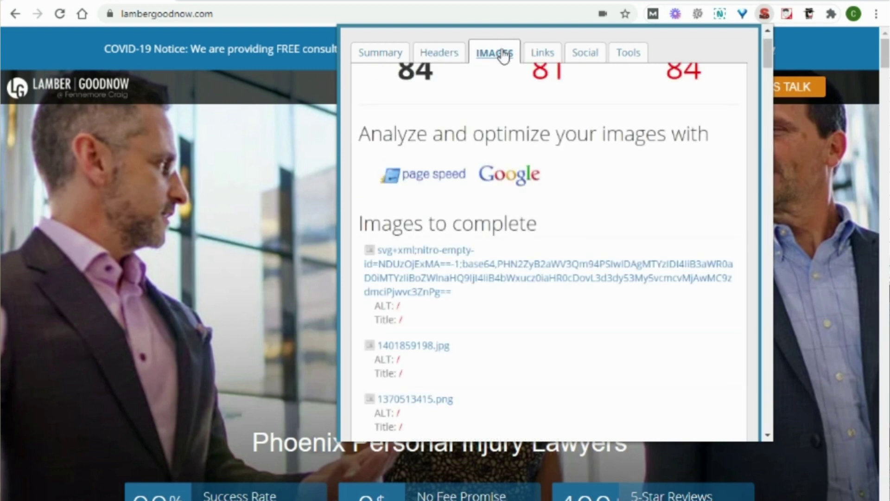
left_click(545, 56)
left_click(591, 55)
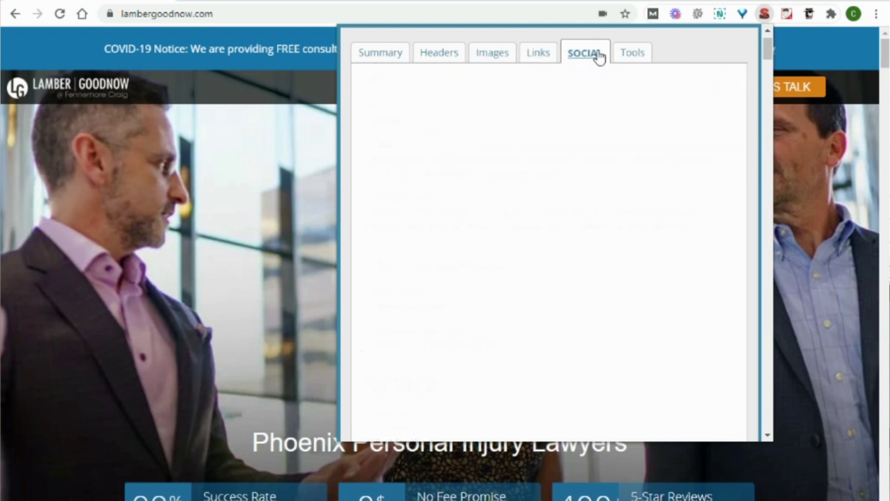
left_click(623, 55)
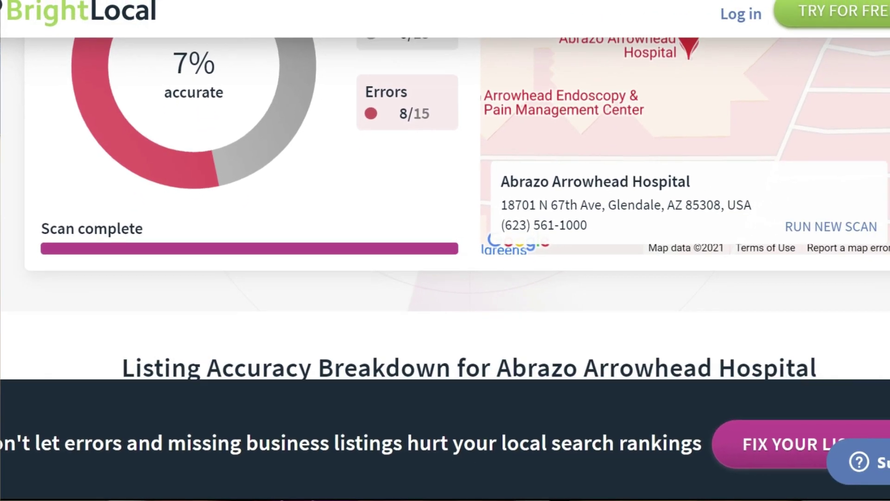
- Review Abrazo Arrowhead Hospital's directory accuracy table, then enter 'Abrazo Ar' in the Place ID lookup
scroll(445, 218, "down", 6)
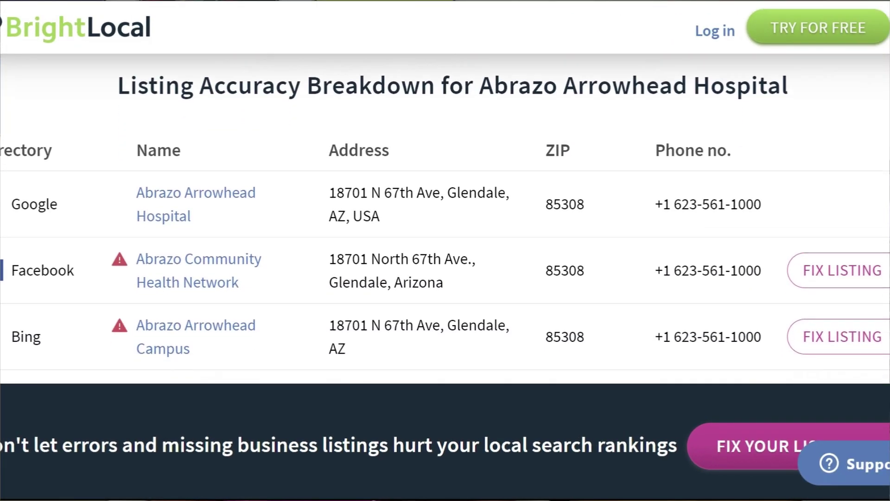
scroll(445, 218, "down", 1)
scroll(445, 218, "down", 3)
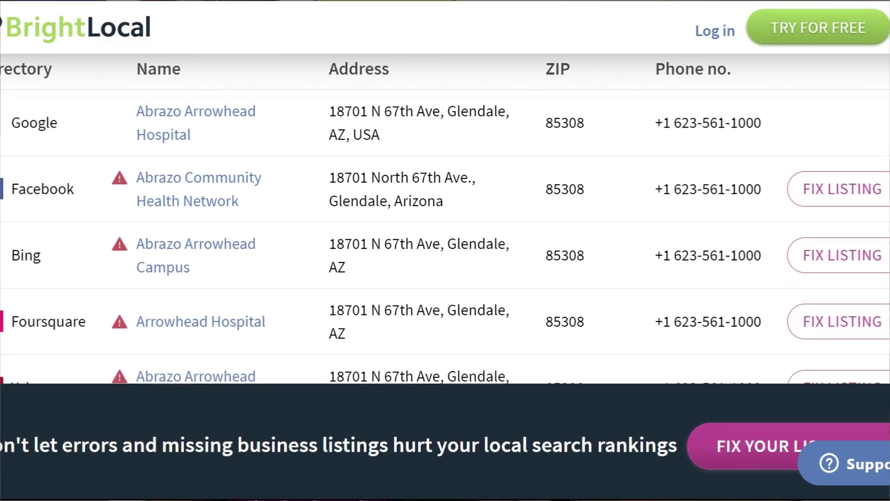
scroll(445, 217, "down", 5)
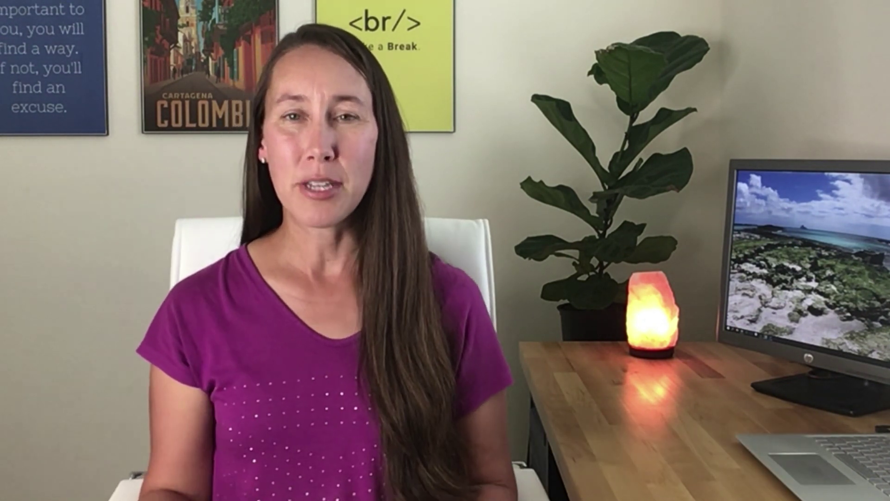
type("Ab")
type("razo Ar")
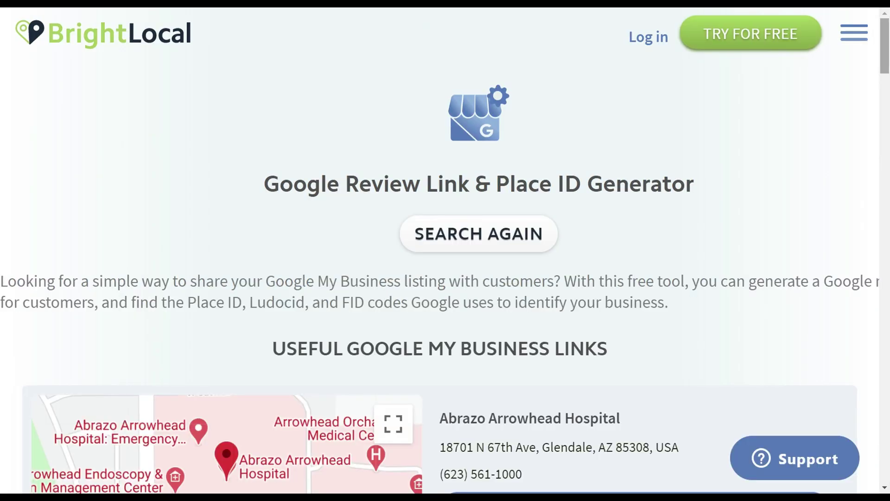
- Scroll down to Abrazo Arrowhead Hospital's generated review and business links
left_click_drag(886, 48, 887, 105)
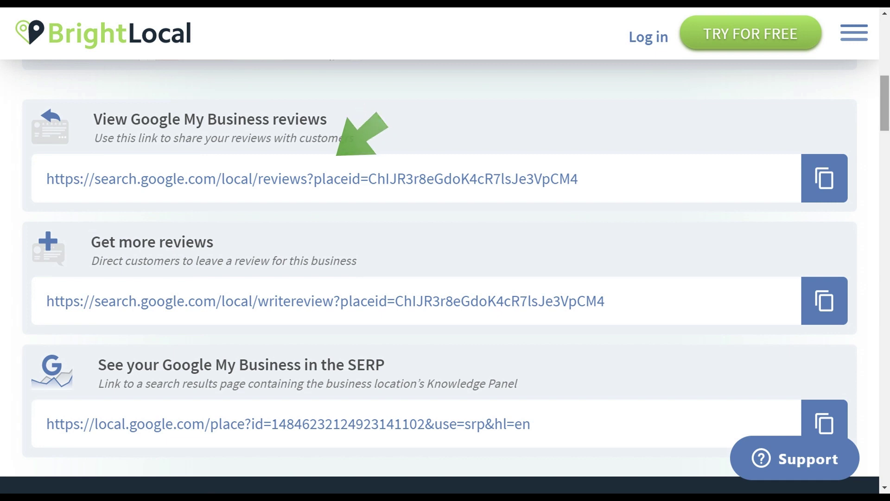